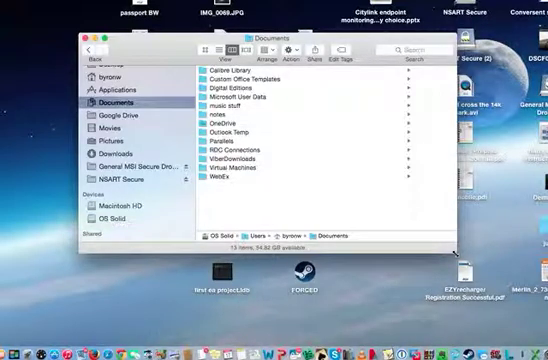
# Step: Enlarge the Documents window and shrink its first folder column to a narrow width
pyautogui.moveTo(455, 252); pyautogui.dragTo(490, 263)
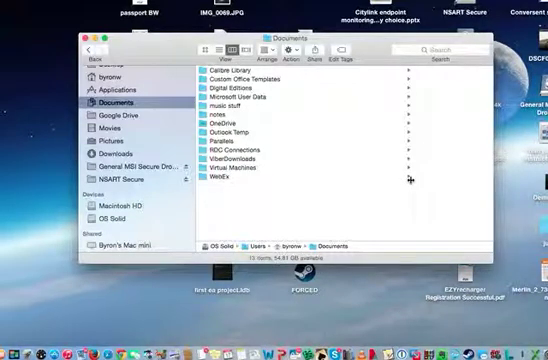
pyautogui.moveTo(409, 180); pyautogui.dragTo(262, 195)
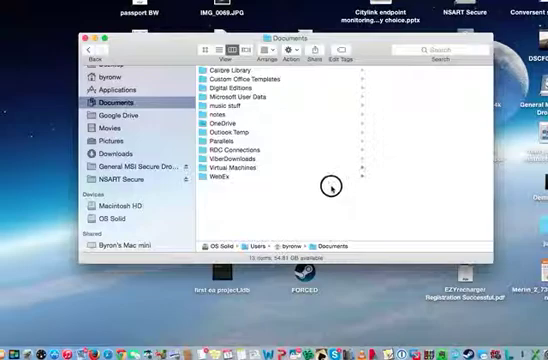
# Step: Reopen a home folder window and browse into Music and its iTunes folder
pyautogui.press('super+w')
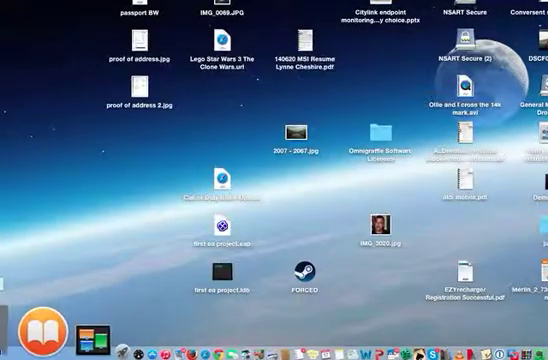
pyautogui.click(10, 353)
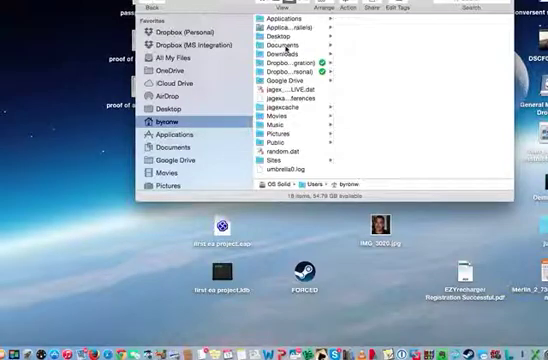
pyautogui.click(275, 124)
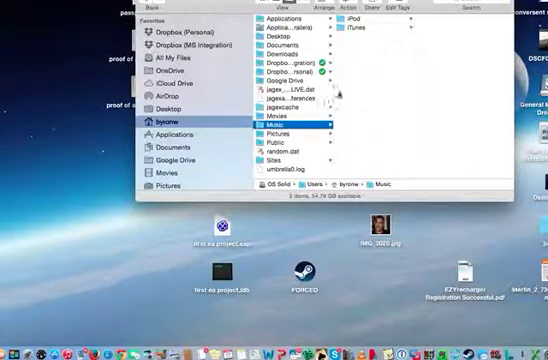
pyautogui.click(355, 27)
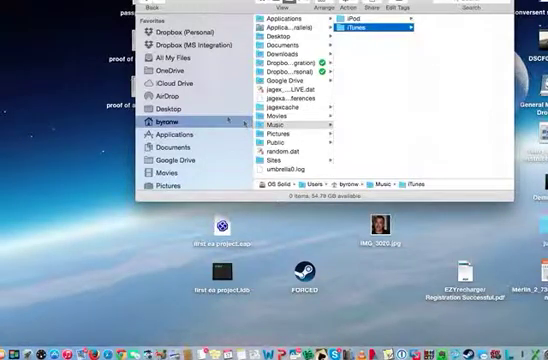
# Step: Browse to the 'music stuff' folder in Documents, then close the window
pyautogui.click(173, 147)
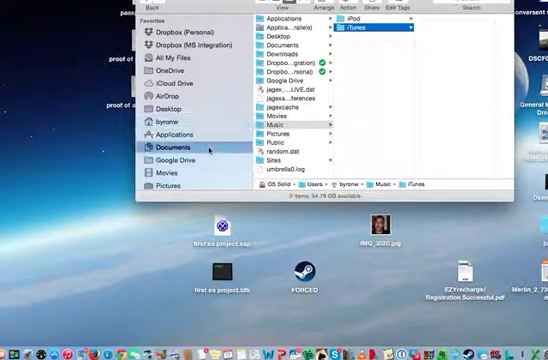
pyautogui.click(290, 54)
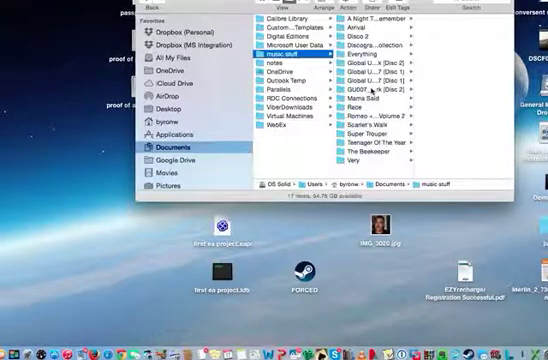
pyautogui.press('super+w')
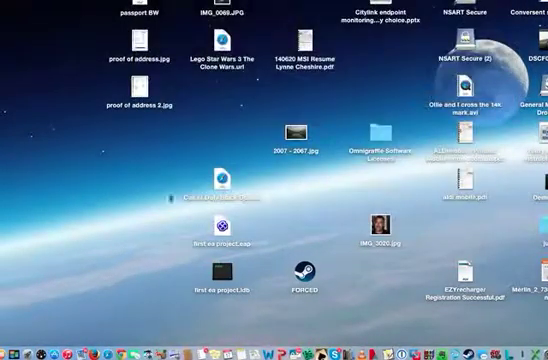
# Step: Open a home folder window and Option-drag its column wider until full file names show
pyautogui.click(14, 353)
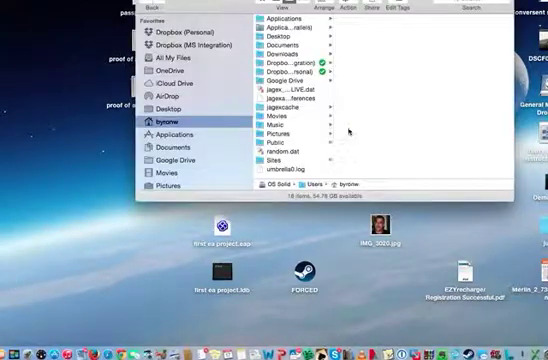
pyautogui.moveTo(332, 126); pyautogui.dragTo(418, 141)
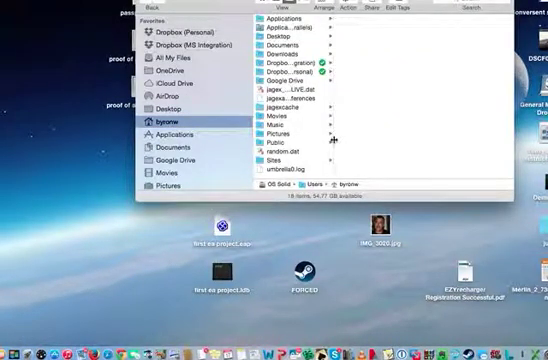
pyautogui.moveTo(333, 139); pyautogui.dragTo(410, 144)
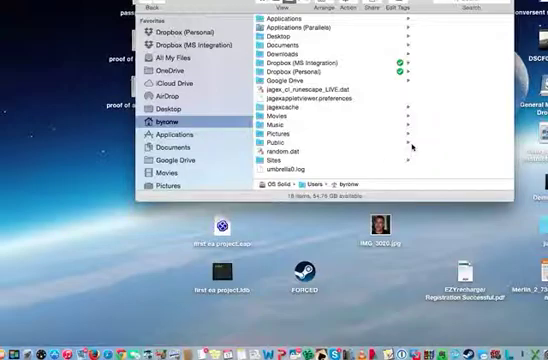
# Step: Close and reopen the home window to confirm the wide columns, then recentre and enlarge it
pyautogui.press('super+w')
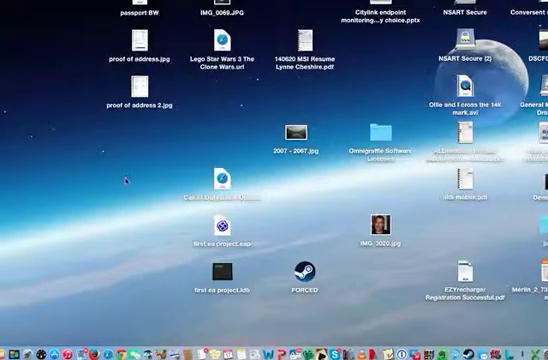
pyautogui.click(28, 354)
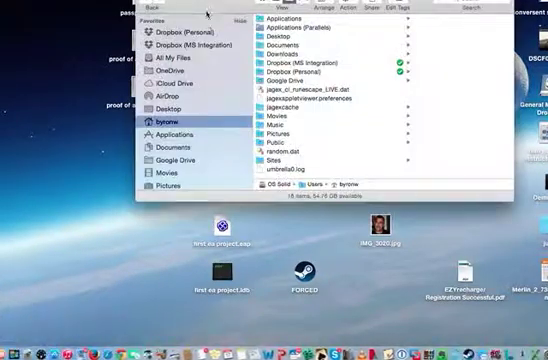
pyautogui.moveTo(207, 22); pyautogui.dragTo(135, 80)
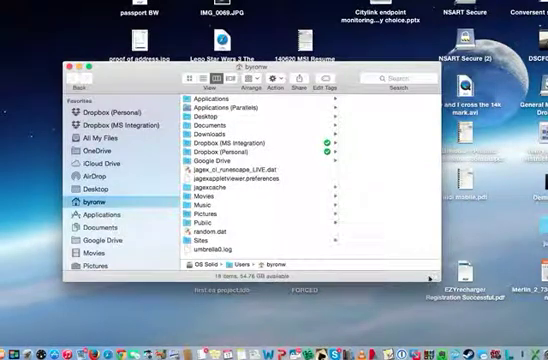
pyautogui.moveTo(440, 281); pyautogui.dragTo(527, 302)
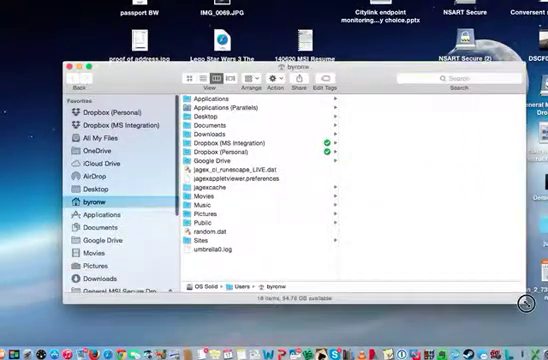